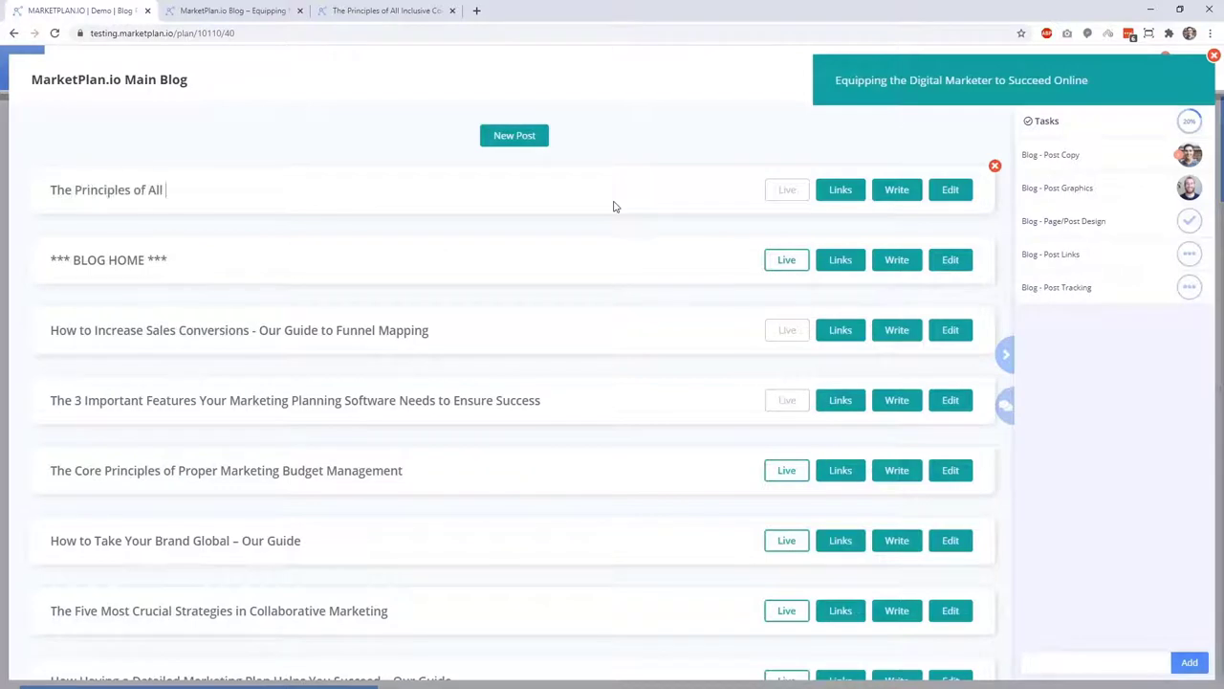
- Title the new post "The Principles of All Inclusive Content Marketing Strategies" and add the keywords Content Marketing, Content Marketing Strategies, Content Marketing Campaign
type("t Marketing Strategies")
left_click(896, 191)
type("Content Marketing, Conten")
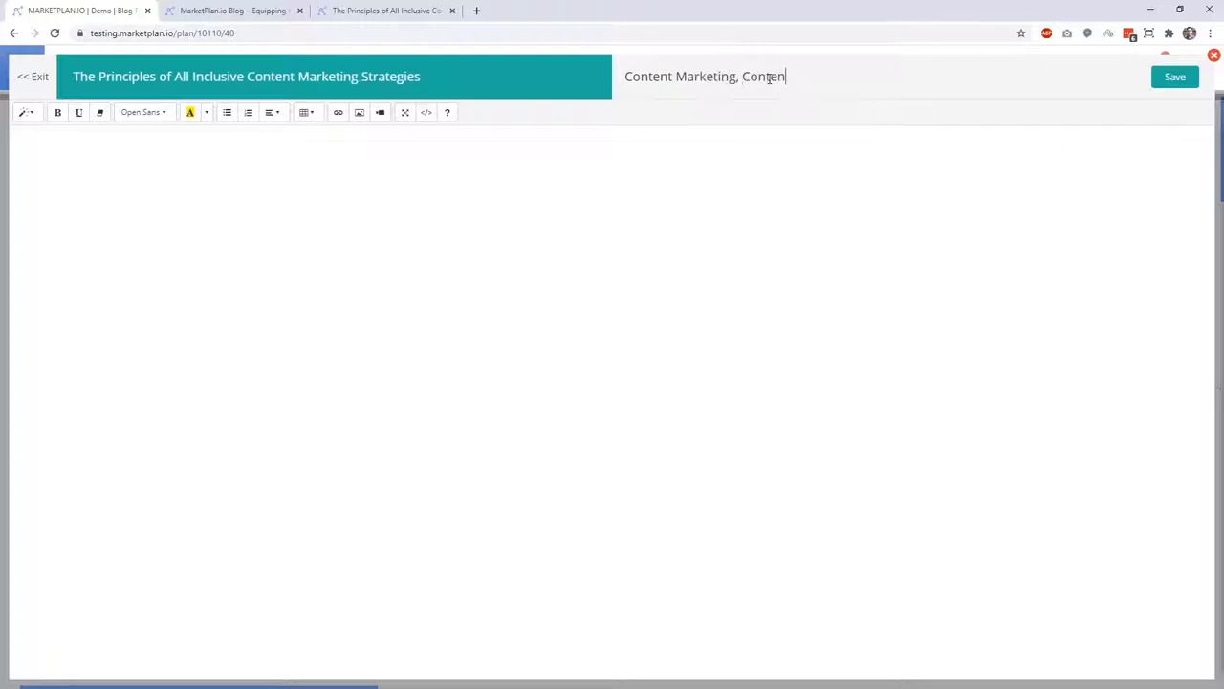
type("t Marketing Strategies, Content Marketing Campaign")
- Paste the copied article, from its title and intro onward, into the post body
left_click(472, 220)
key("ctrl+v")
scroll(392, 182, "up", 20)
left_click(442, 177)
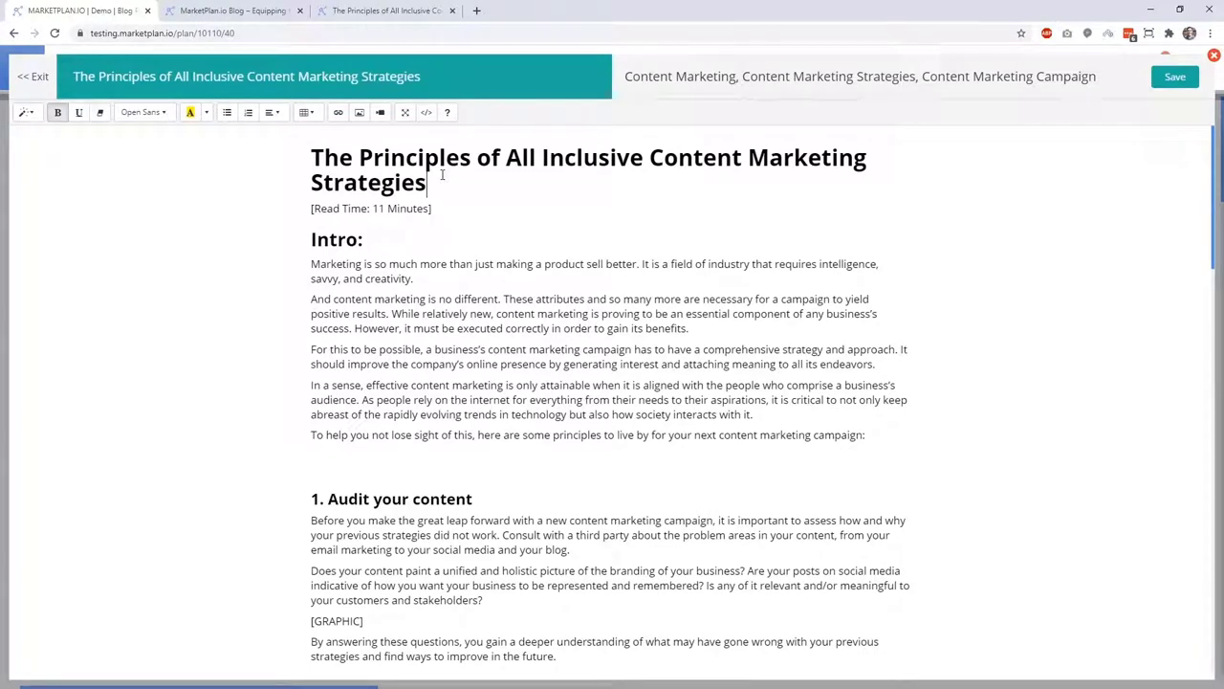
- Examine the text style options and read through the article's sections and [GRAPHIC] placeholders
left_click(31, 114)
left_click(474, 264)
scroll(463, 285, "down", 1)
scroll(463, 287, "down", 2)
scroll(464, 292, "up", 3)
left_click(535, 207)
scroll(467, 209, "down", 5)
left_click_drag(390, 365, 310, 366)
scroll(363, 460, "down", 5)
- Consult the published article's target market graphic, add the graphic note "Use Simple Bullseye Target" to the draft, and save the post
left_click_drag(365, 565, 310, 564)
scroll(375, 538, "down", 3)
key("ctrl+3")
scroll(530, 487, "down", 15)
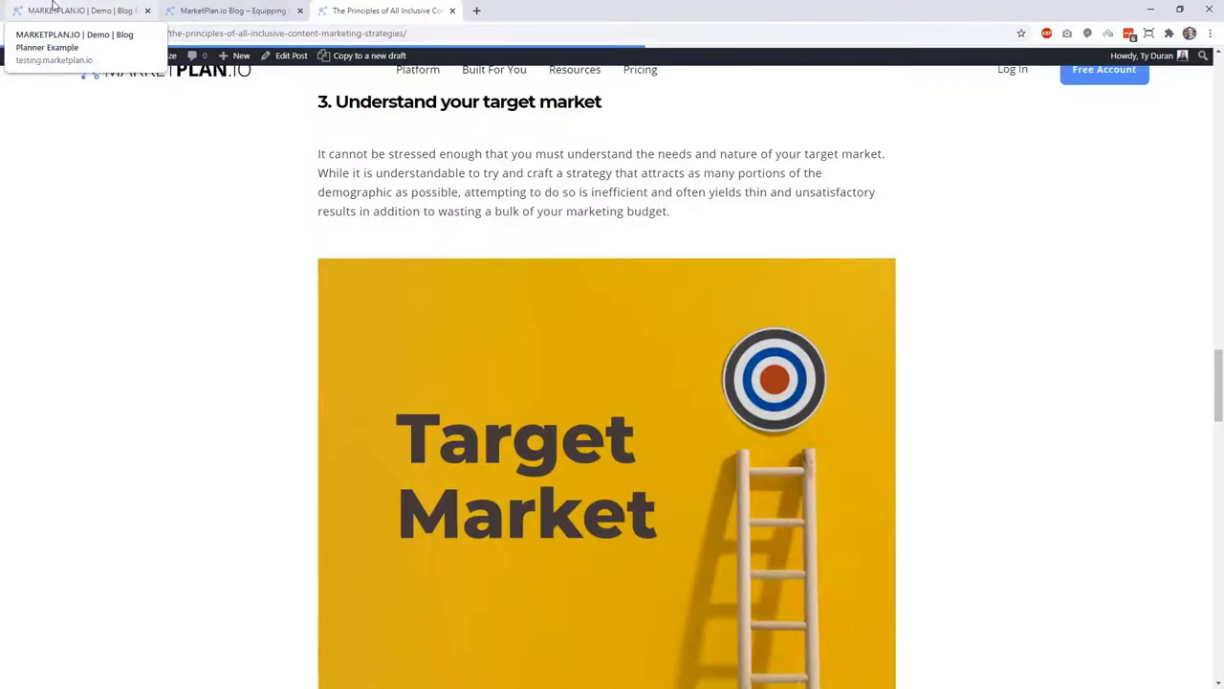
left_click(56, 10)
type("Use Simple Bullseye Target")
left_click(1168, 85)
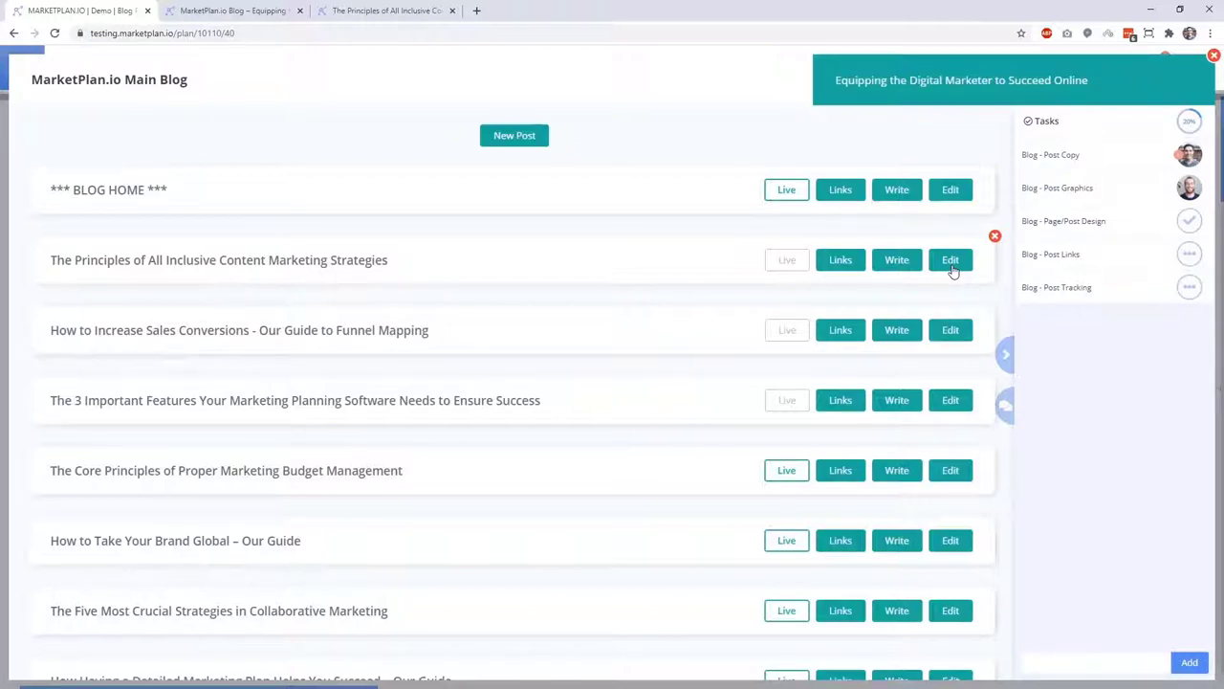
- Open the post "The Core Principles of Proper Marketing Budget Management" and examine its page and notes
left_click(952, 471)
scroll(823, 385, "down", 6)
left_click(912, 663)
left_click(1088, 165)
left_click(980, 161)
left_click(968, 199)
- Open the content marketing strategies post for editing, set its view URL to the published article's address, and load the page
left_click(959, 261)
left_click(402, 9)
left_click(409, 34)
key("ctrl+c")
left_click(96, 10)
left_click(254, 658)
key("ctrl+v")
left_click(320, 664)
- Examine the embedded published article, from its lower sections back up to the table of contents
scroll(617, 349, "down", 3)
scroll(617, 349, "down", 5)
scroll(617, 344, "down", 10)
scroll(617, 356, "down", 4)
scroll(617, 354, "up", 15)
scroll(617, 355, "up", 8)
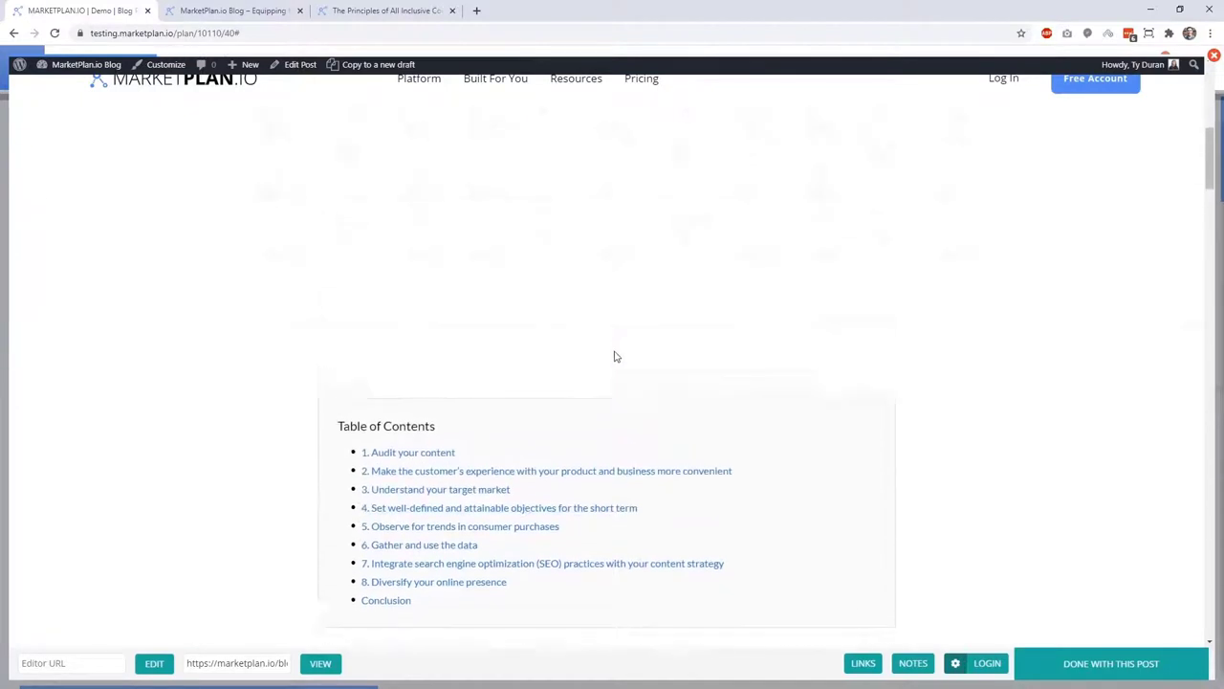
scroll(616, 356, "up", 1)
- Set the post's editor URL to the copied marketplan.io blog link and load the page editor
left_click(82, 659)
key("ctrl+v")
left_click(155, 669)
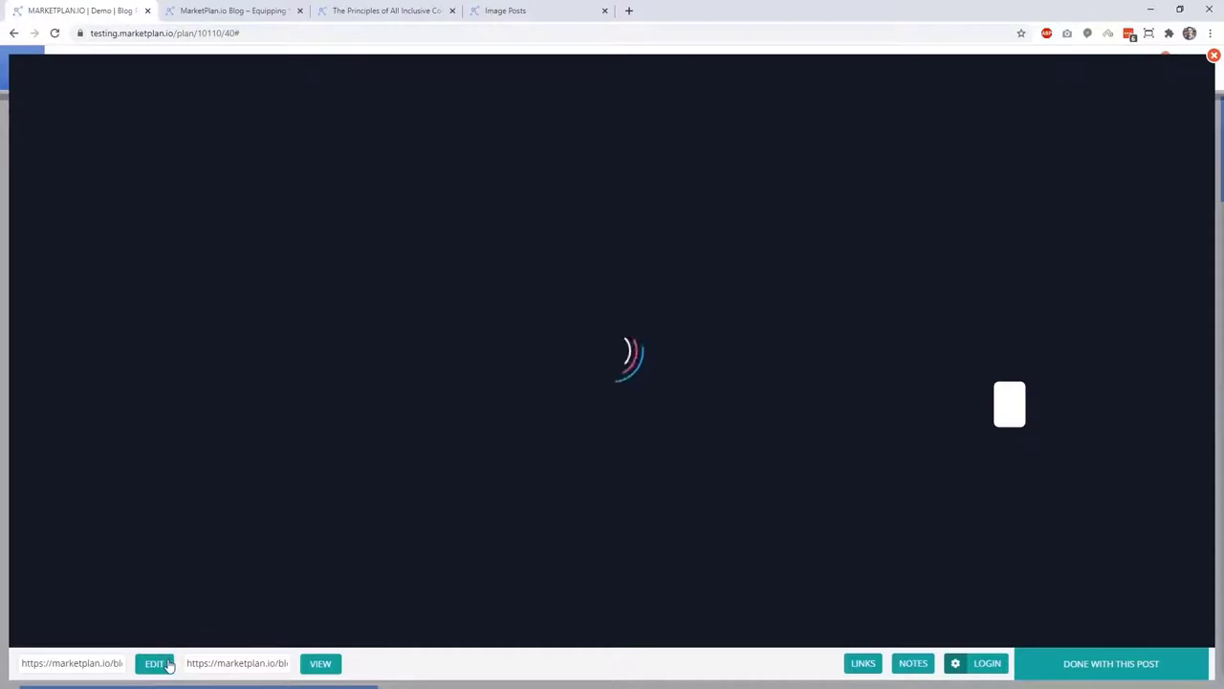